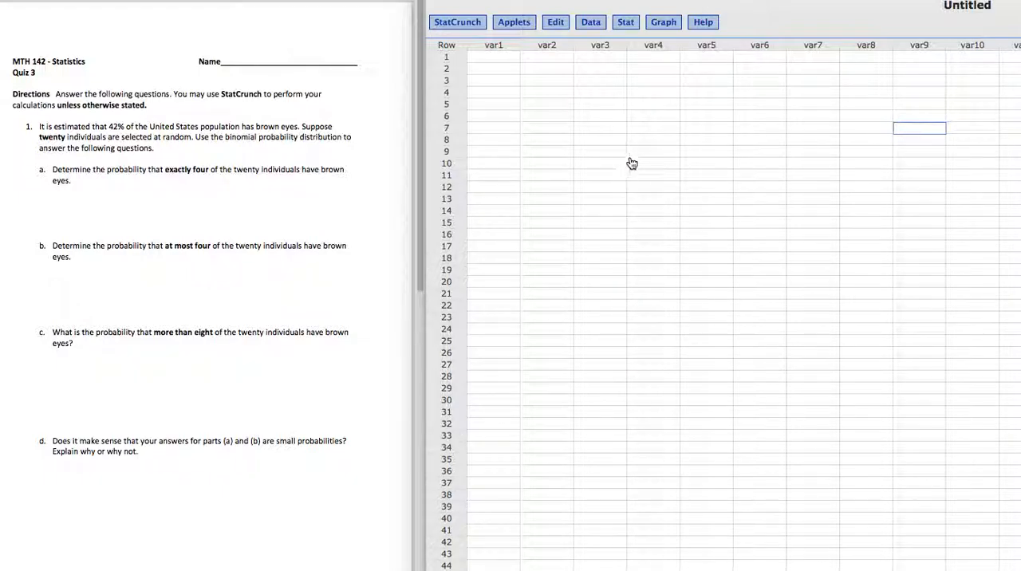
Open the Binomial calculator over the middle of the data table and view its Between mode before returning to Standard.
left_click(626, 24)
mouse_move(634, 41)
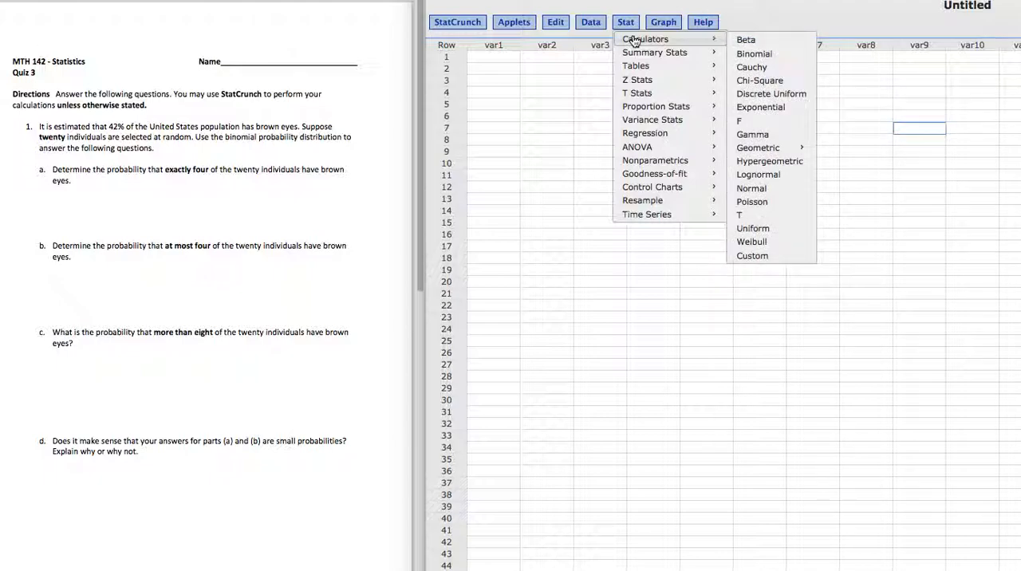
left_click(758, 54)
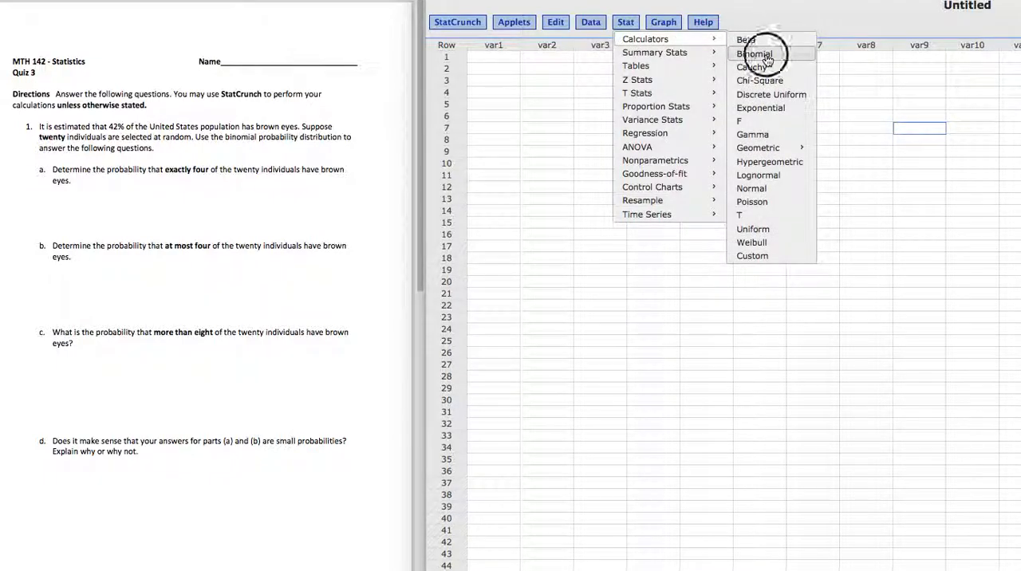
left_click_drag(1009, 125, 654, 124)
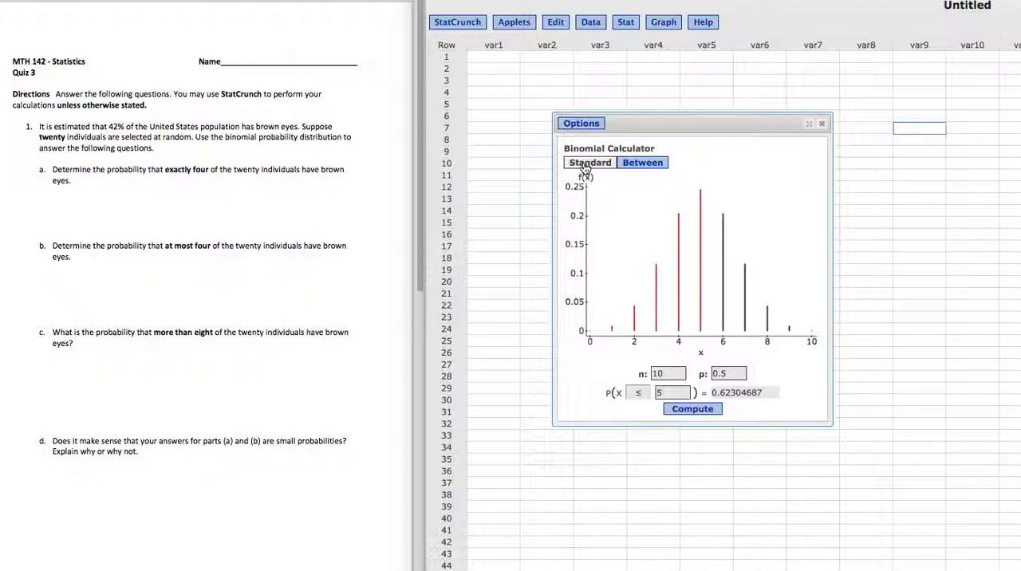
left_click(645, 164)
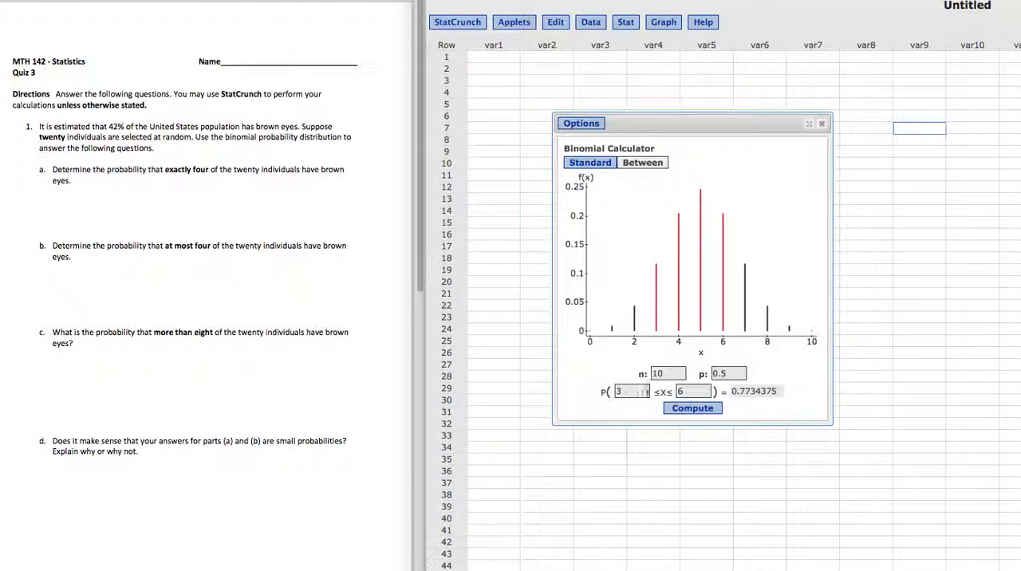
left_click(600, 166)
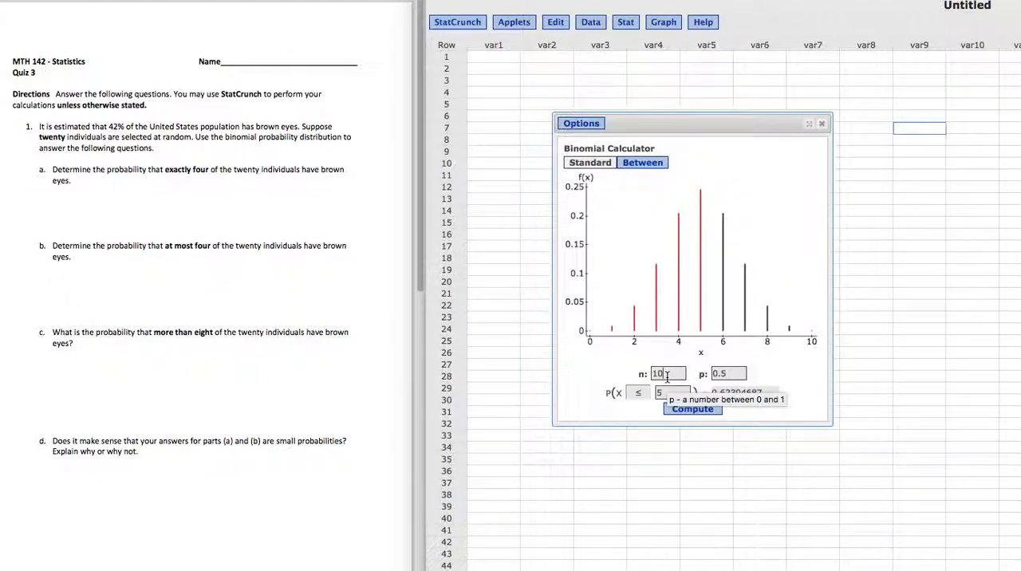
Compute the binomial probability P(X ≤ 12) with n set to 50 and p set to 0.30.
key("BackSpace")
key("BackSpace")
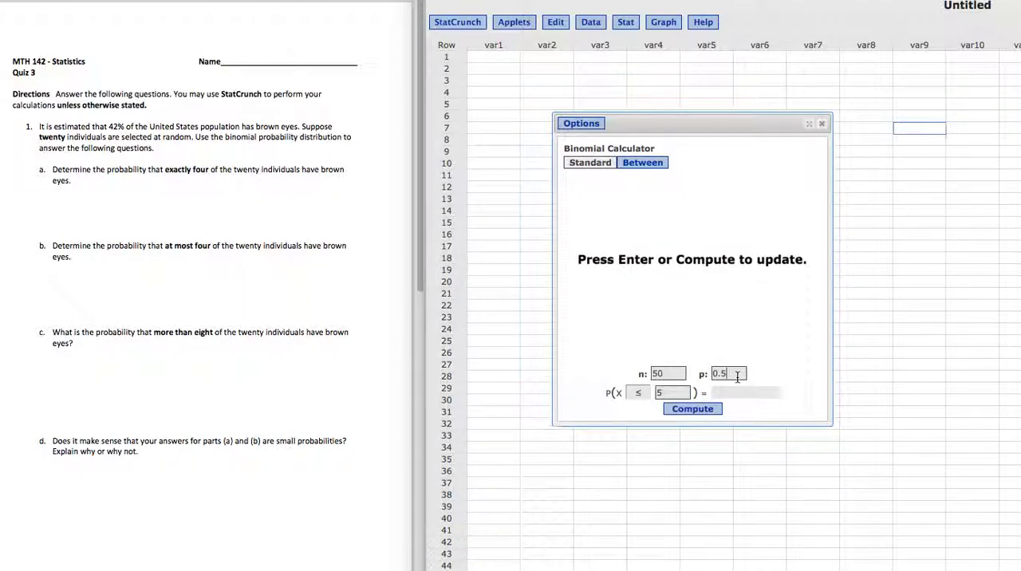
type("0.30")
left_click(689, 394)
key("BackSpace")
left_click(692, 409)
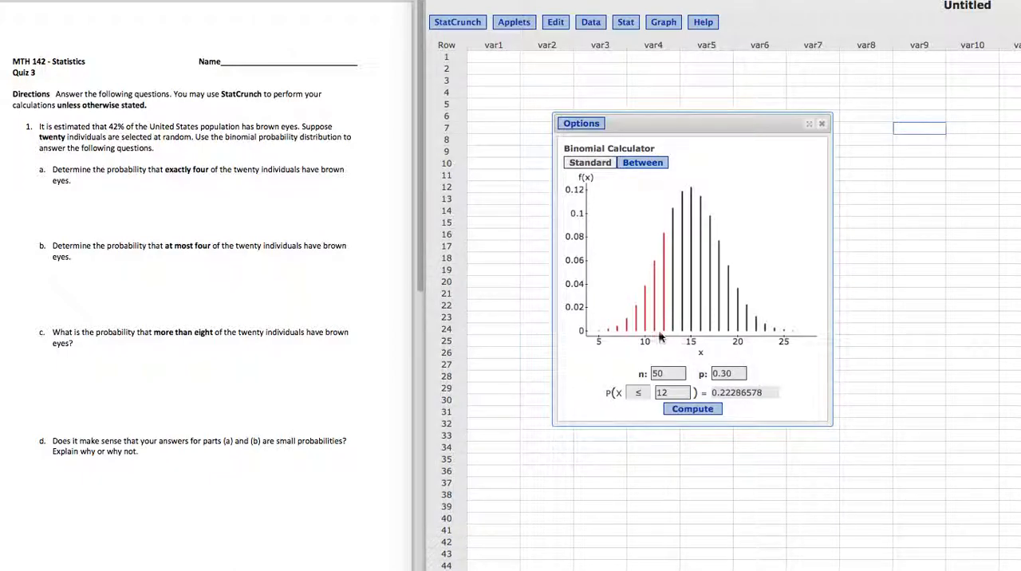
Compute P(X > 20) for the same binomial distribution, and close the calculator.
left_click(639, 393)
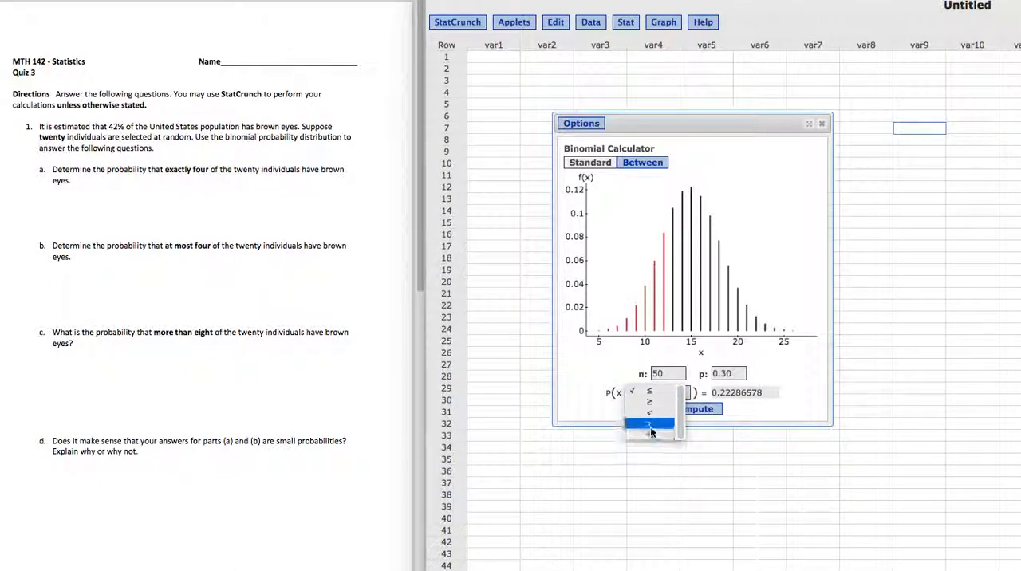
left_click(651, 425)
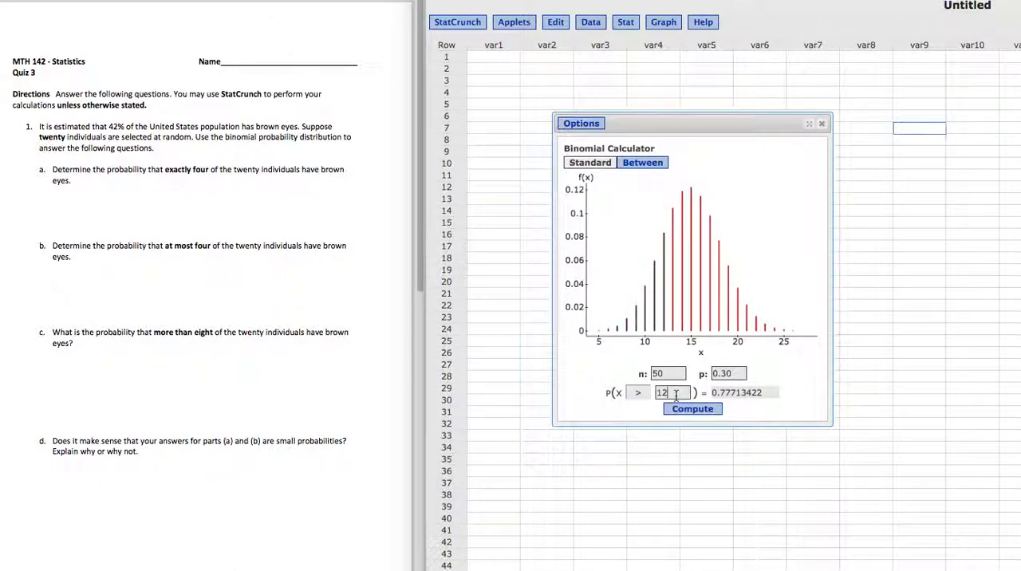
left_click(676, 394)
key("BackSpace")
key("BackSpace")
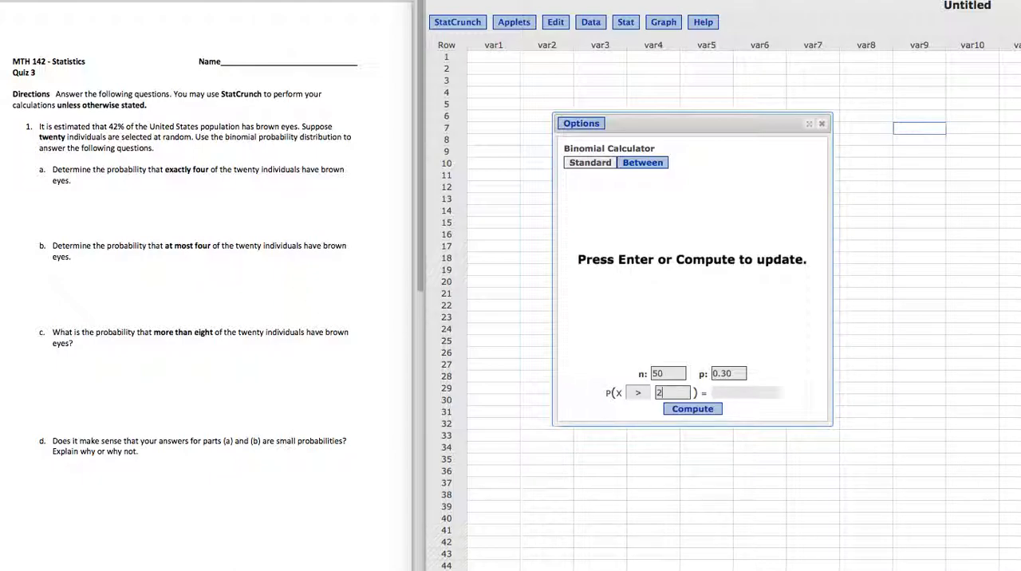
key("Return")
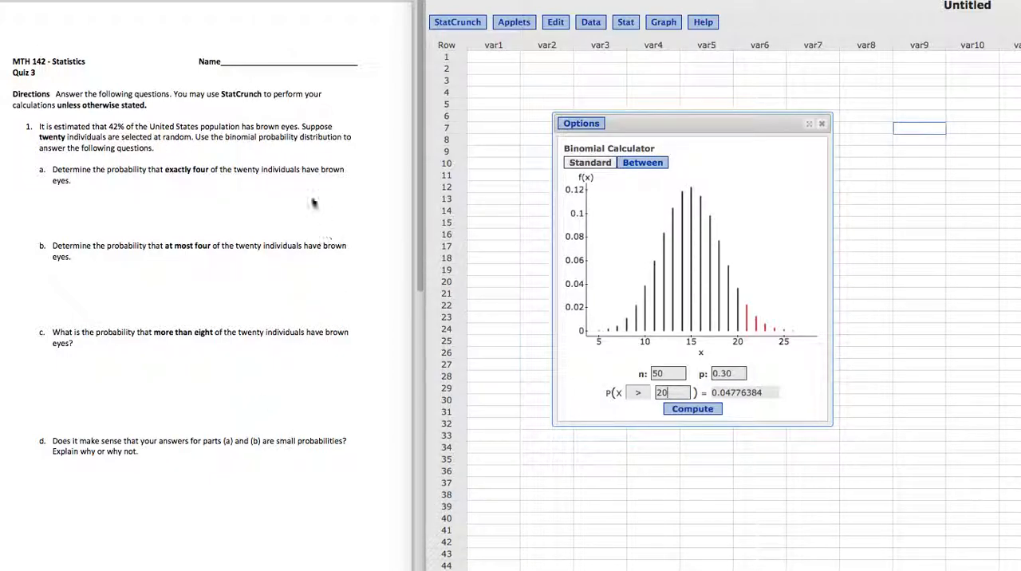
left_click(821, 124)
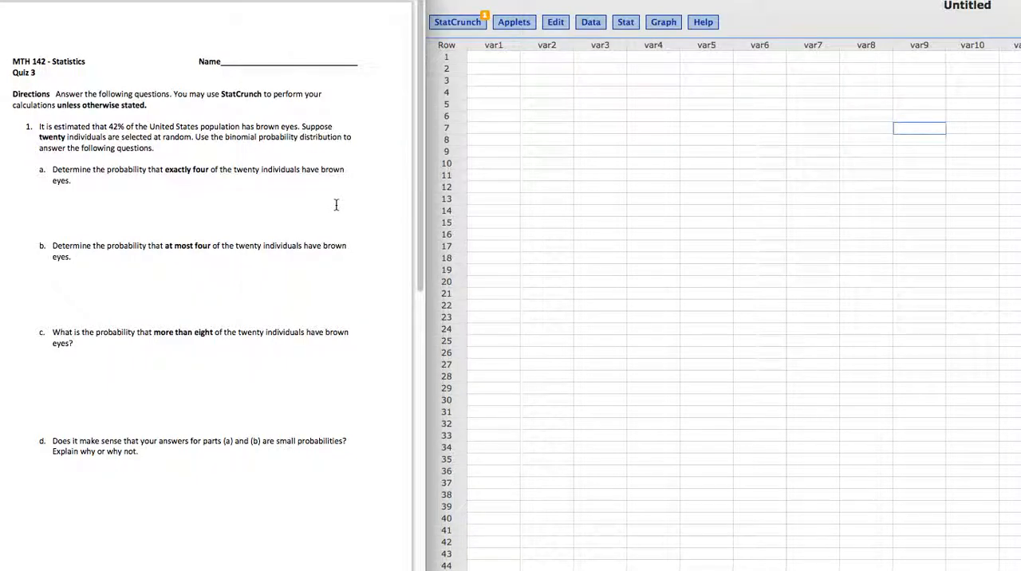
Open the Normal calculator beside quiz question 2 and view its Between mode before returning to Standard.
scroll(336, 205, "down", 15)
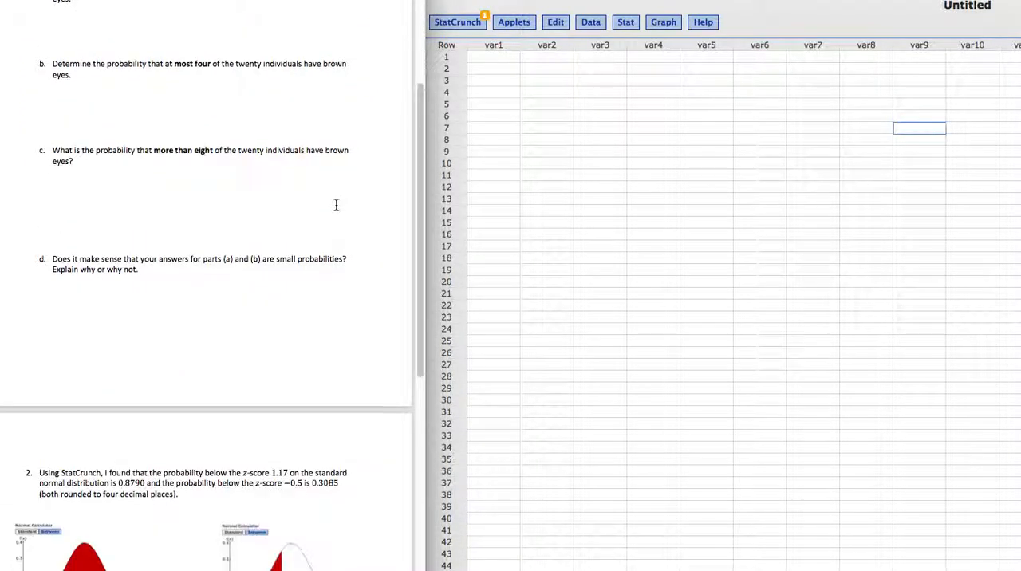
scroll(336, 205, "down", 5)
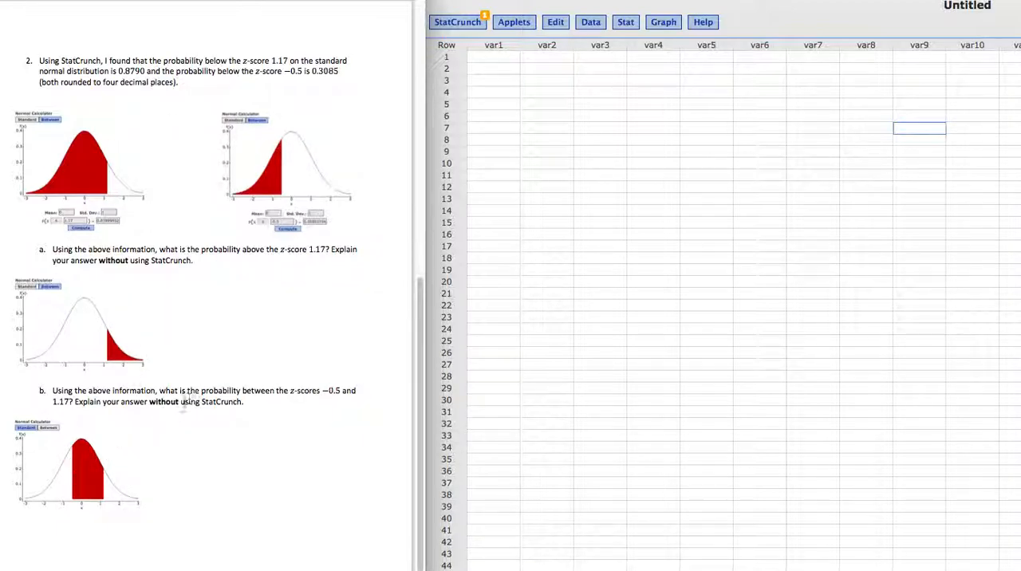
left_click(527, 316)
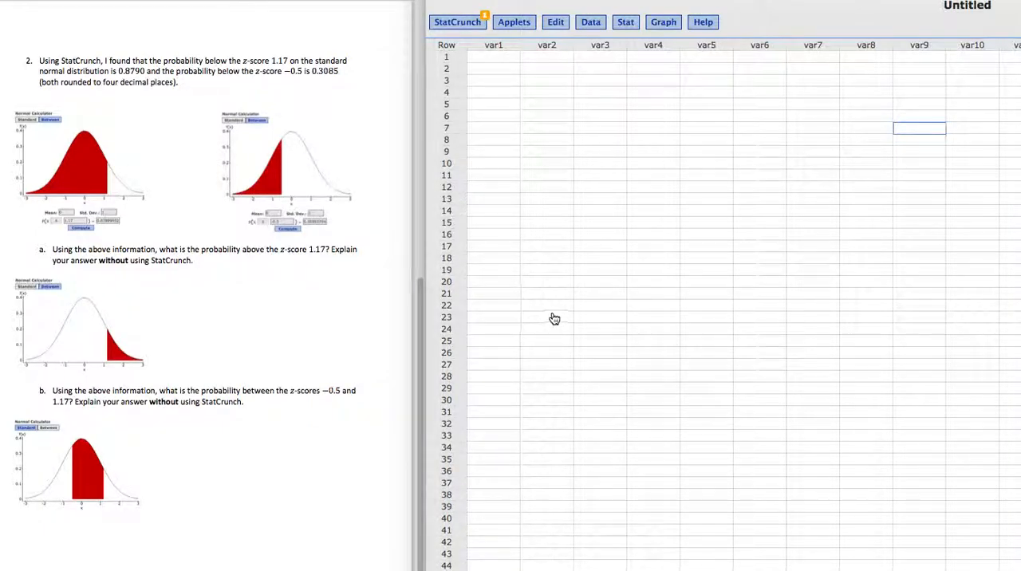
left_click(626, 24)
mouse_move(628, 42)
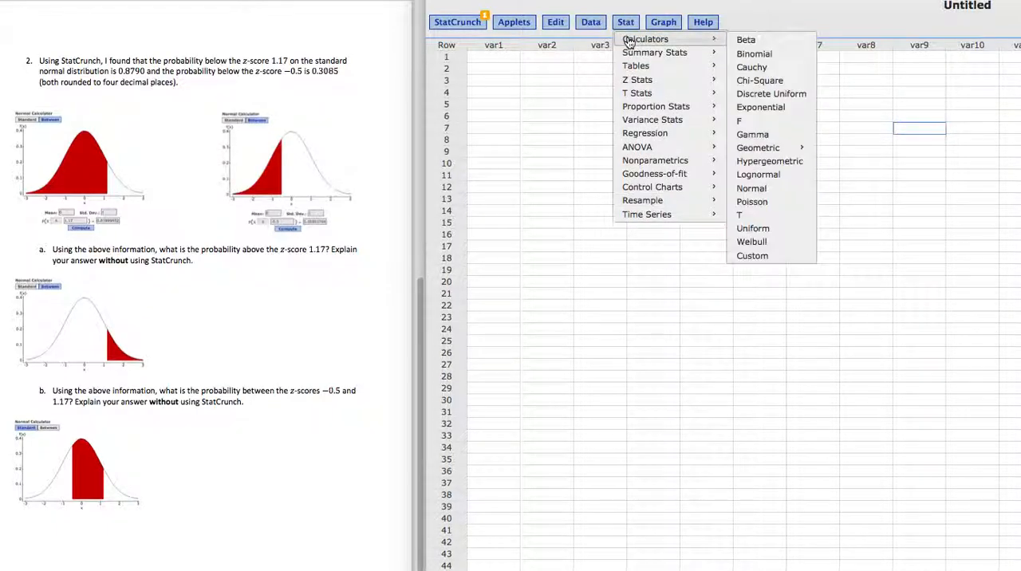
left_click(770, 189)
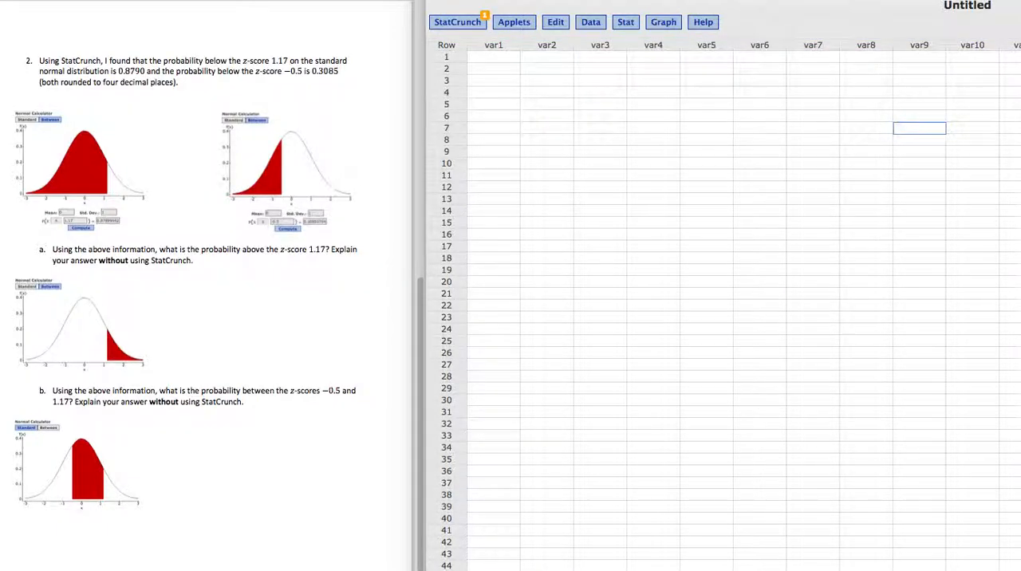
left_click_drag(869, 135, 614, 125)
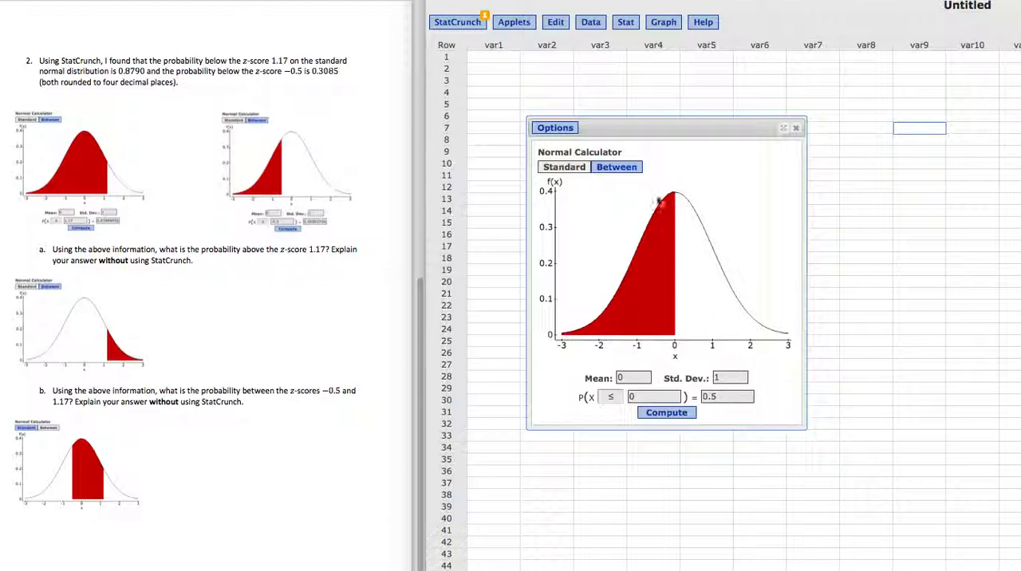
left_click(624, 171)
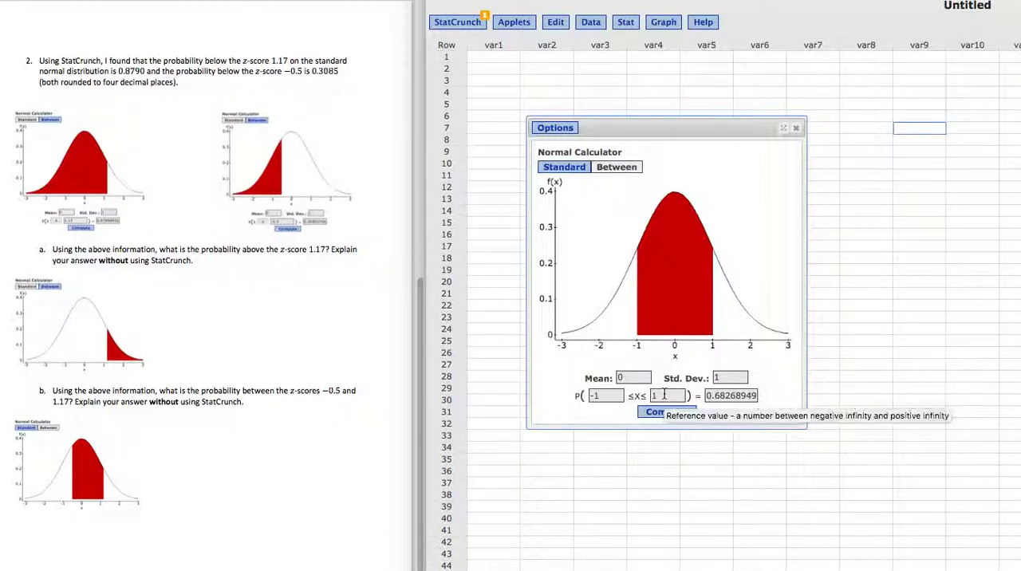
left_click(566, 170)
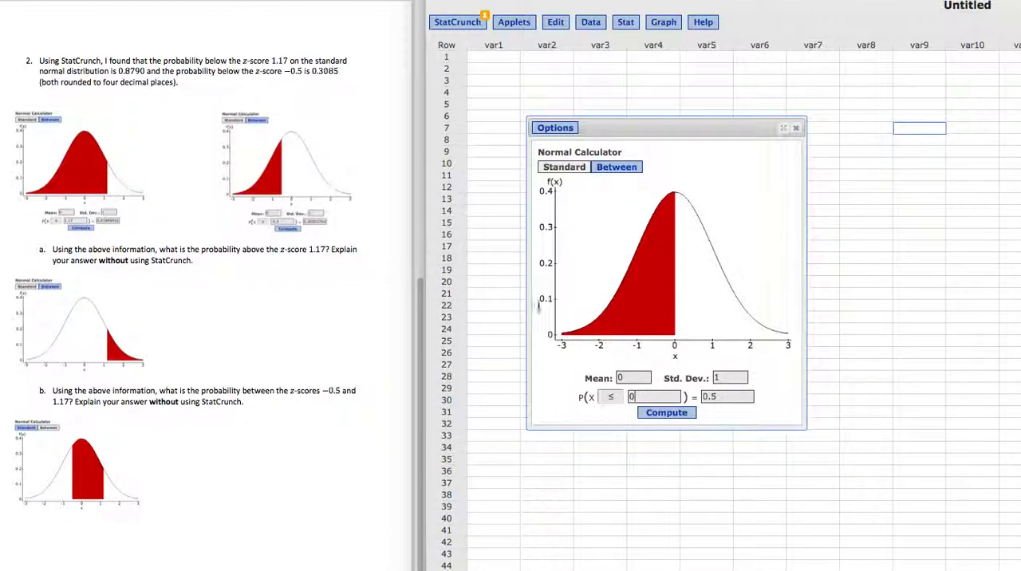
Compute the standard normal probability P(X ≤ 0.75), and switch the inequality to compute P(X ≥ 0.75).
left_click(656, 396)
type(".")
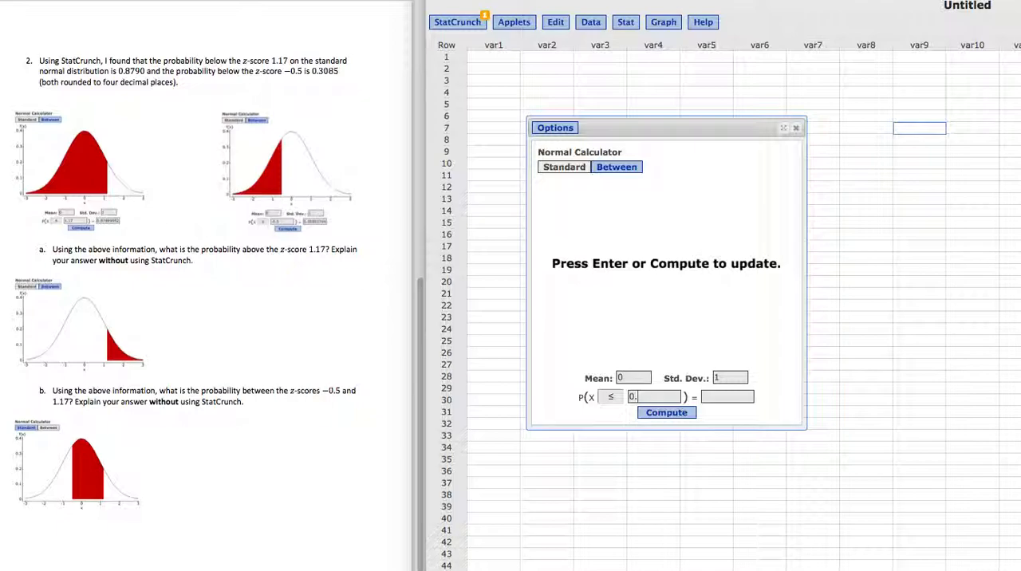
type("75")
left_click(665, 415)
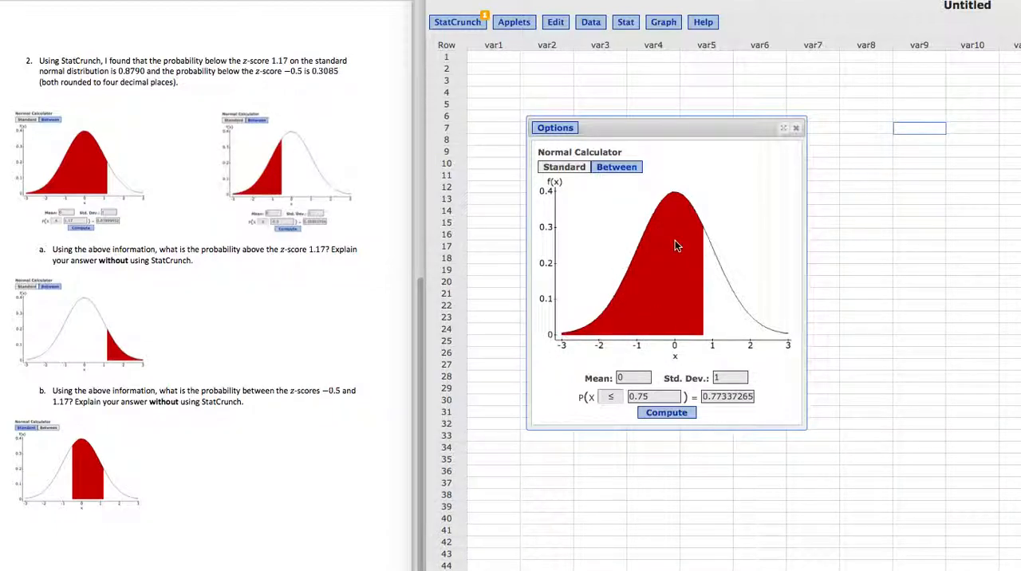
left_click(610, 398)
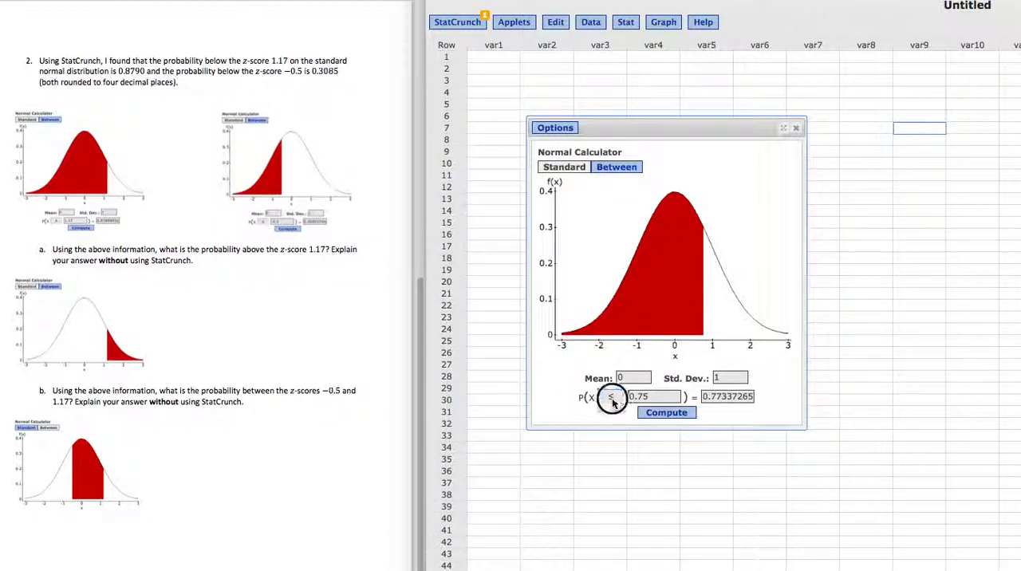
left_click(614, 408)
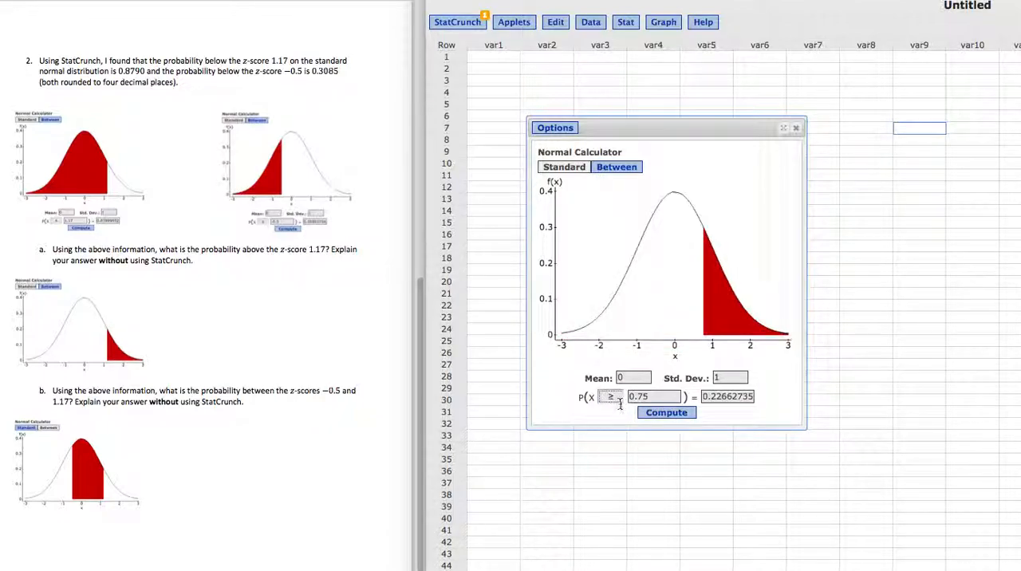